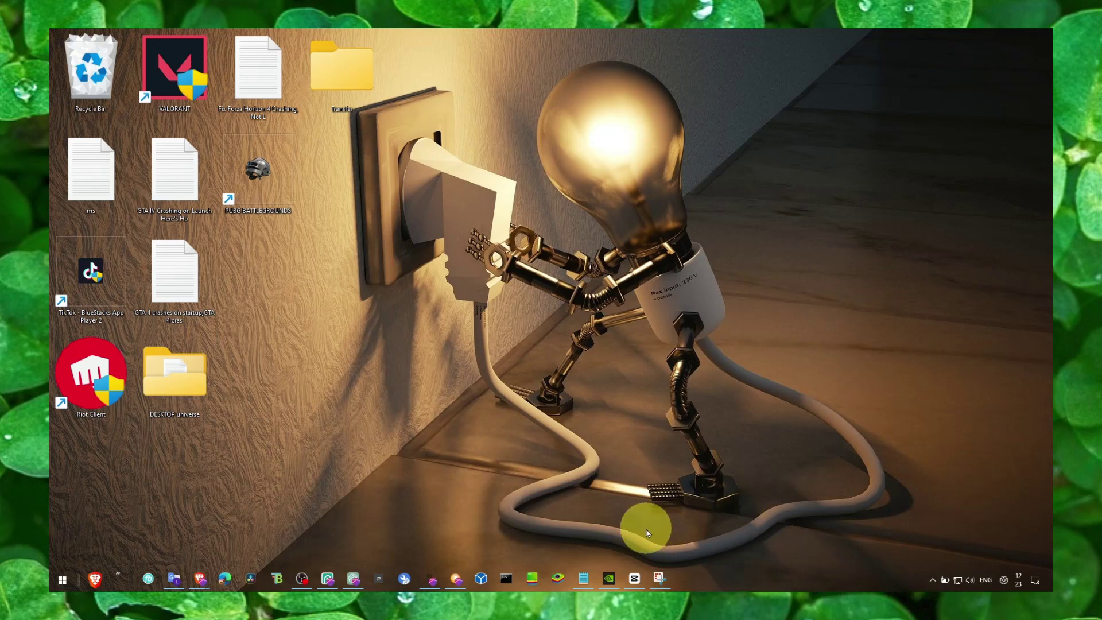
Step: Bring up the Notepad notes on the Resident Evil 4 Fatal D3D Error fix and deselect the text
left_click(586, 580)
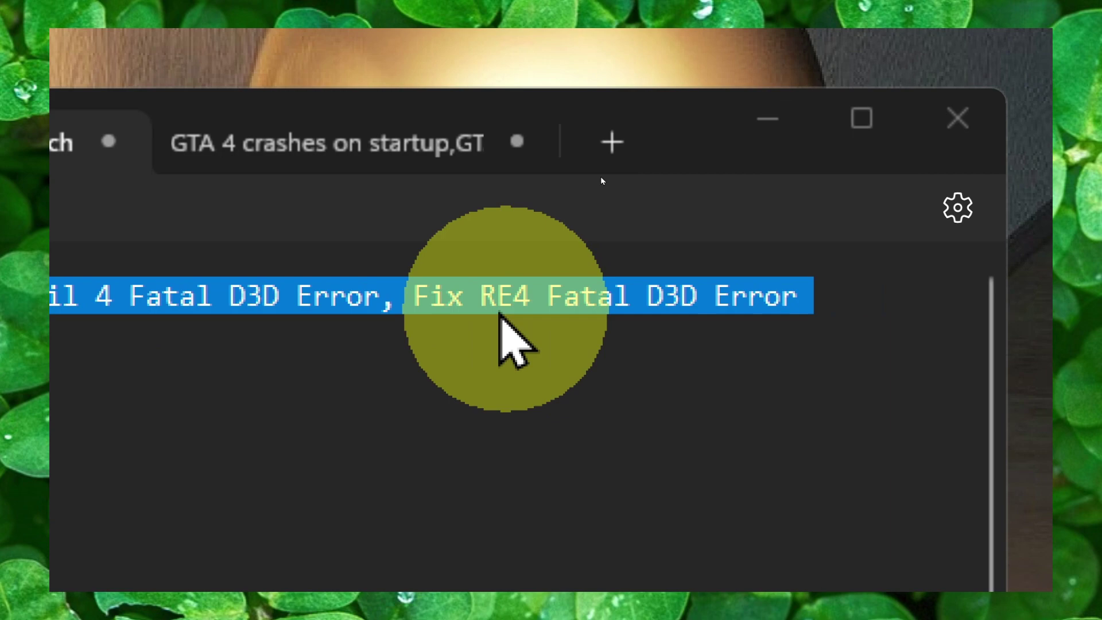
left_click(668, 297)
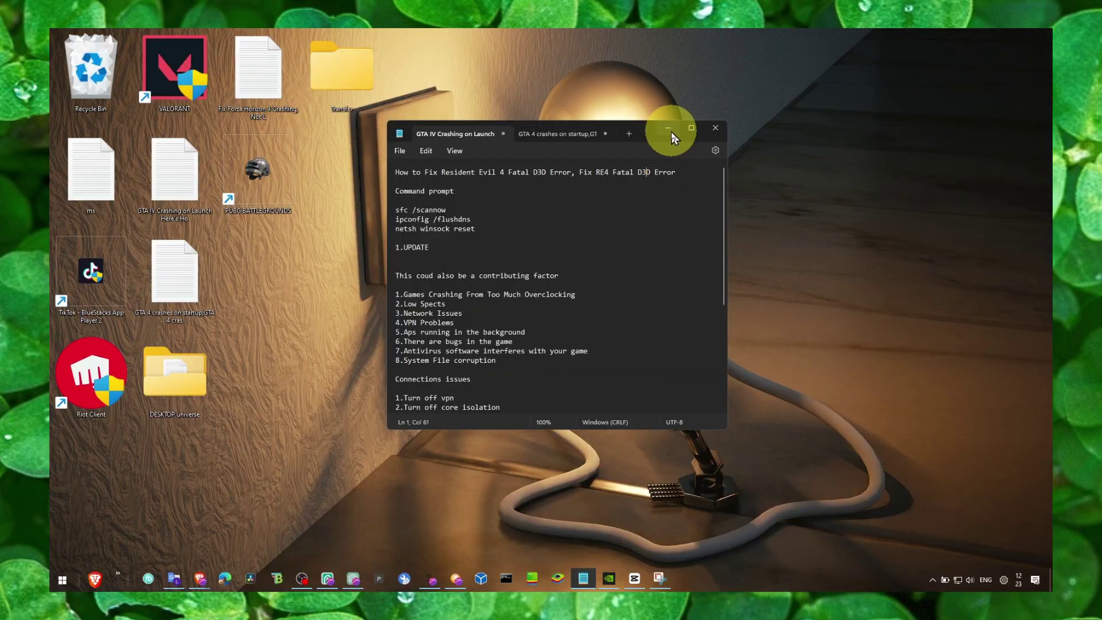
Step: Minimize the Notepad notes and dismiss the desktop context menu
left_click(672, 131)
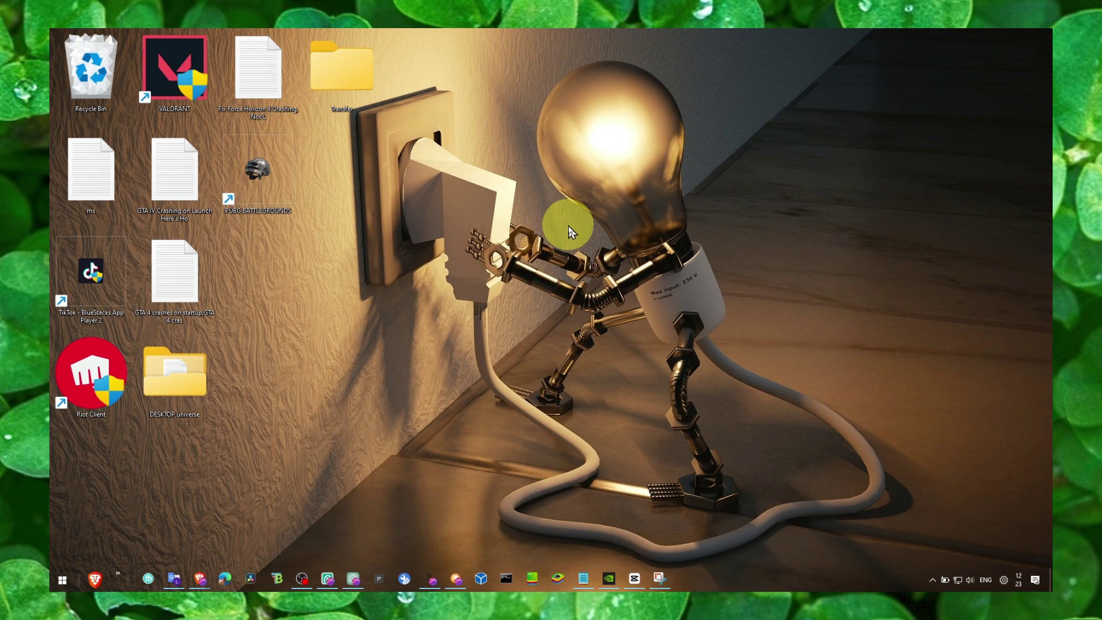
right_click(569, 232)
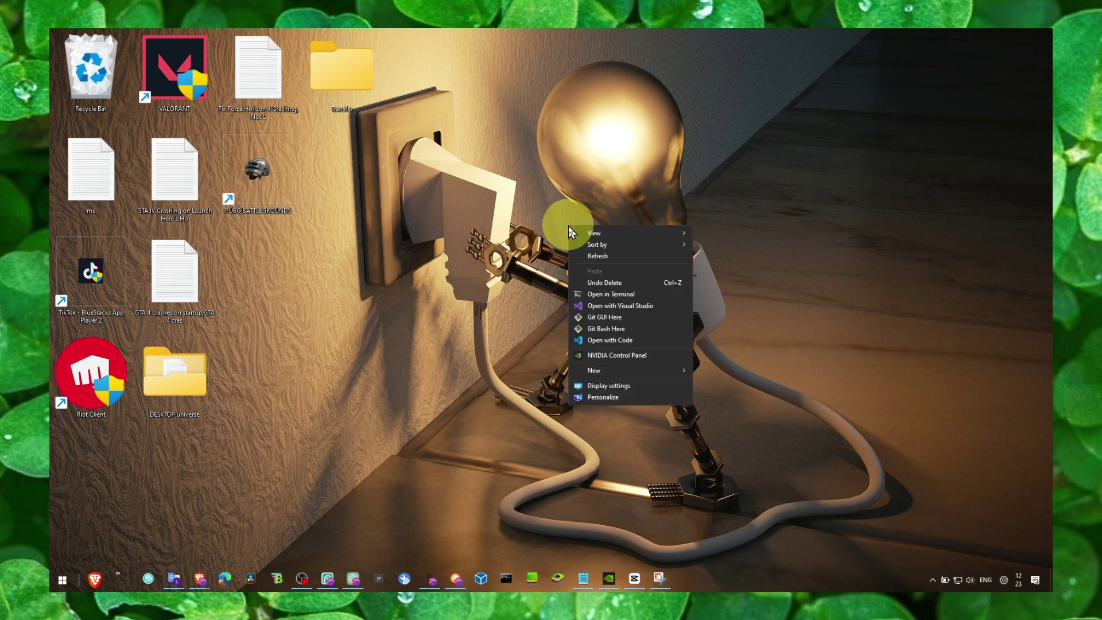
left_click(517, 225)
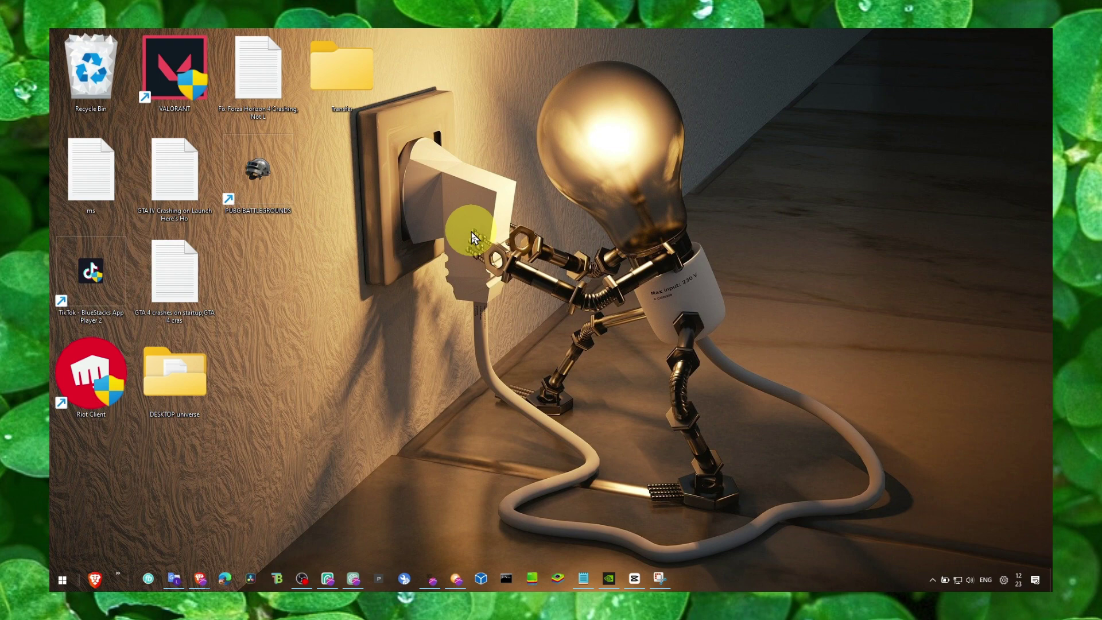
Step: Turn off all visual effects except thumbnails and smooth screen font edges, then view the Advanced settings
key("super+s")
type("per")
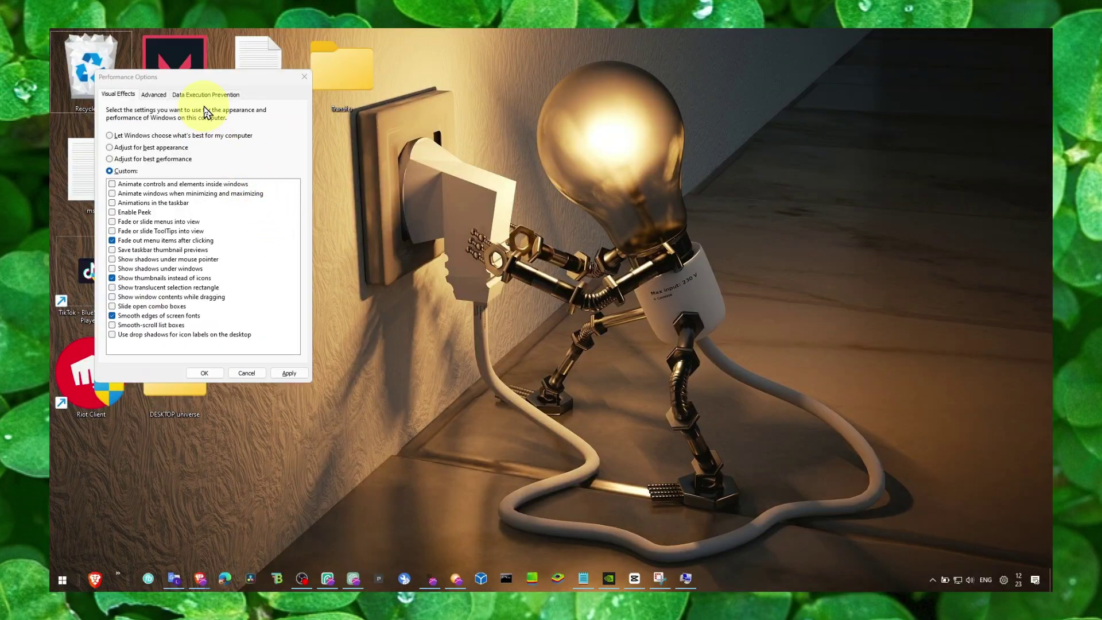
left_click_drag(207, 78, 448, 112)
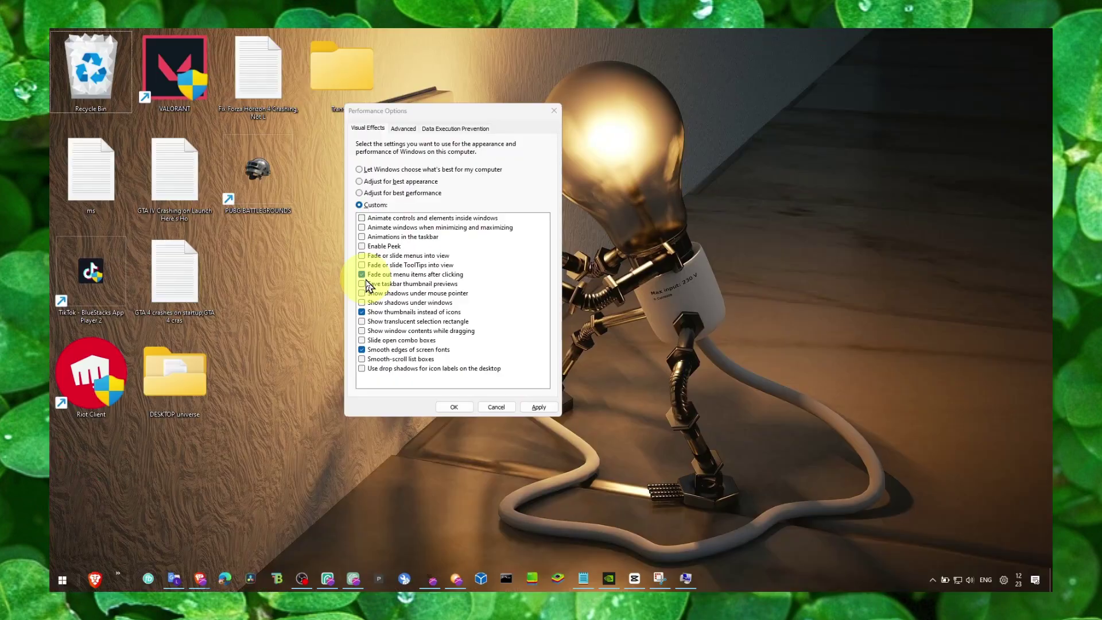
left_click(362, 275)
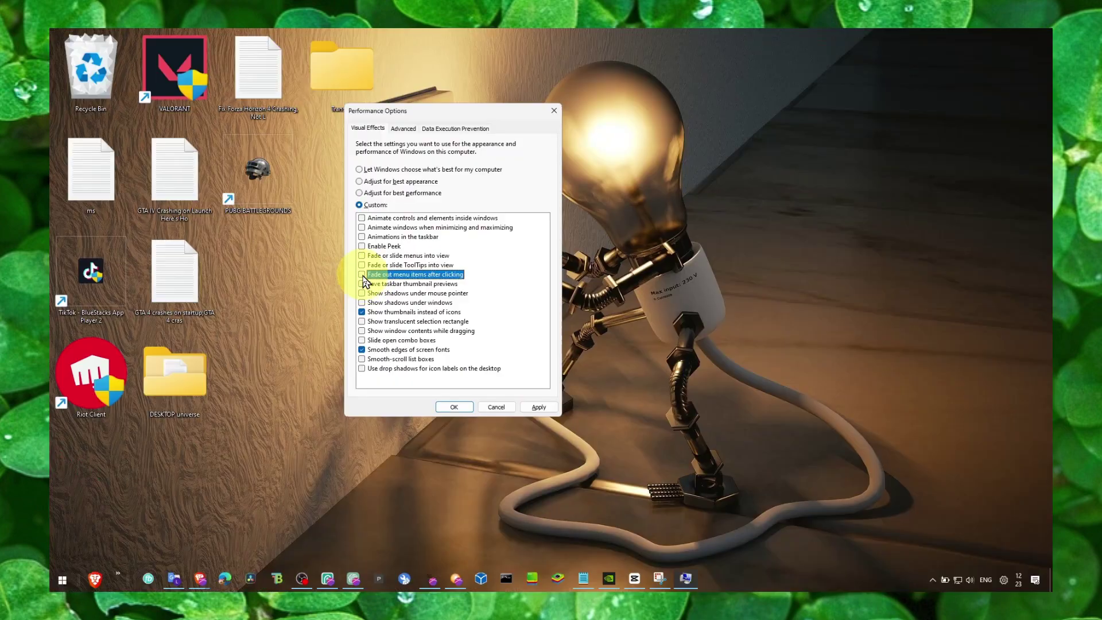
left_click(360, 193)
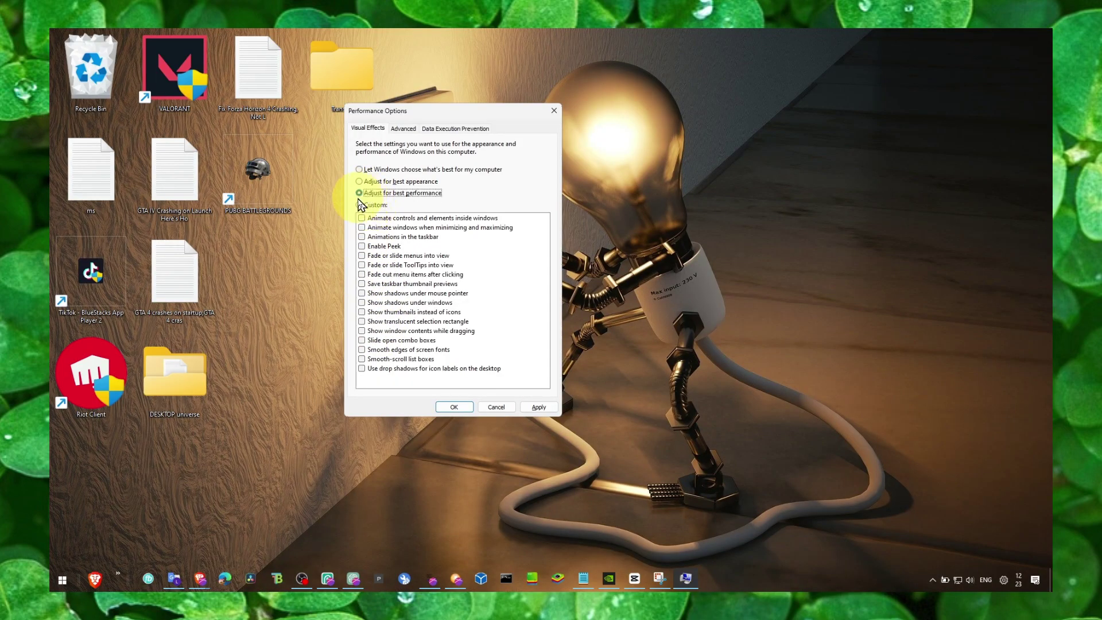
left_click(362, 312)
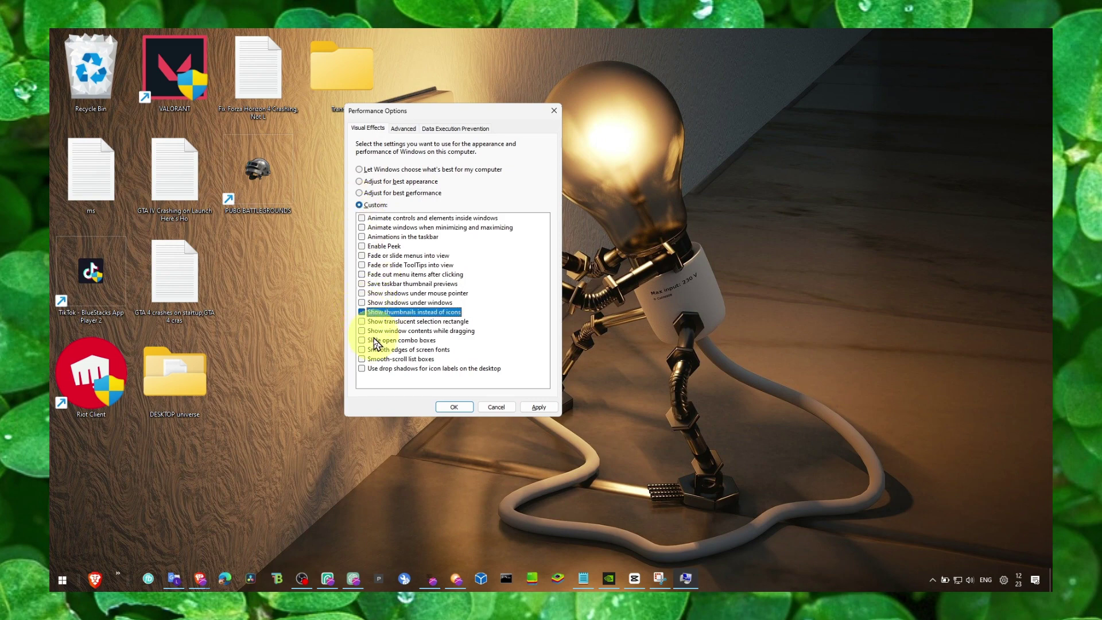
left_click(361, 350)
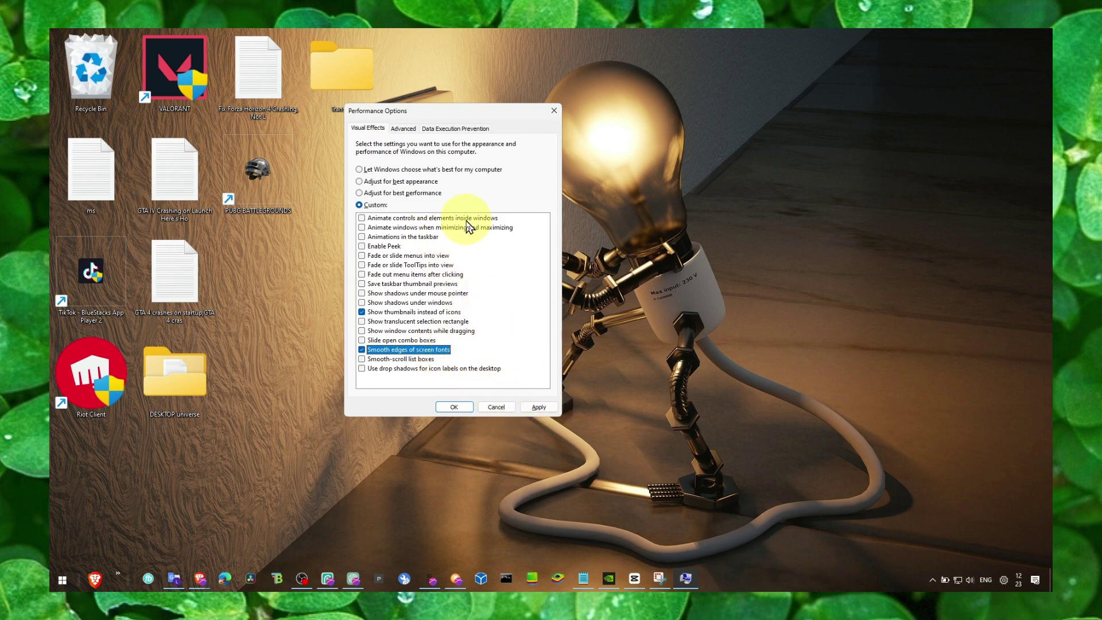
left_click(403, 129)
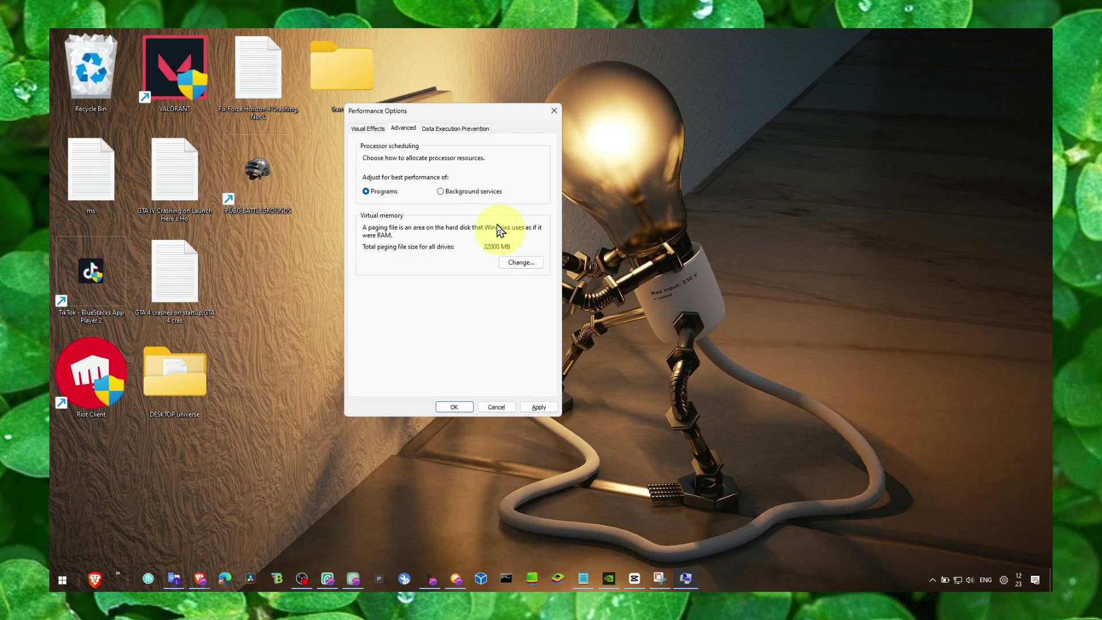
left_click(366, 130)
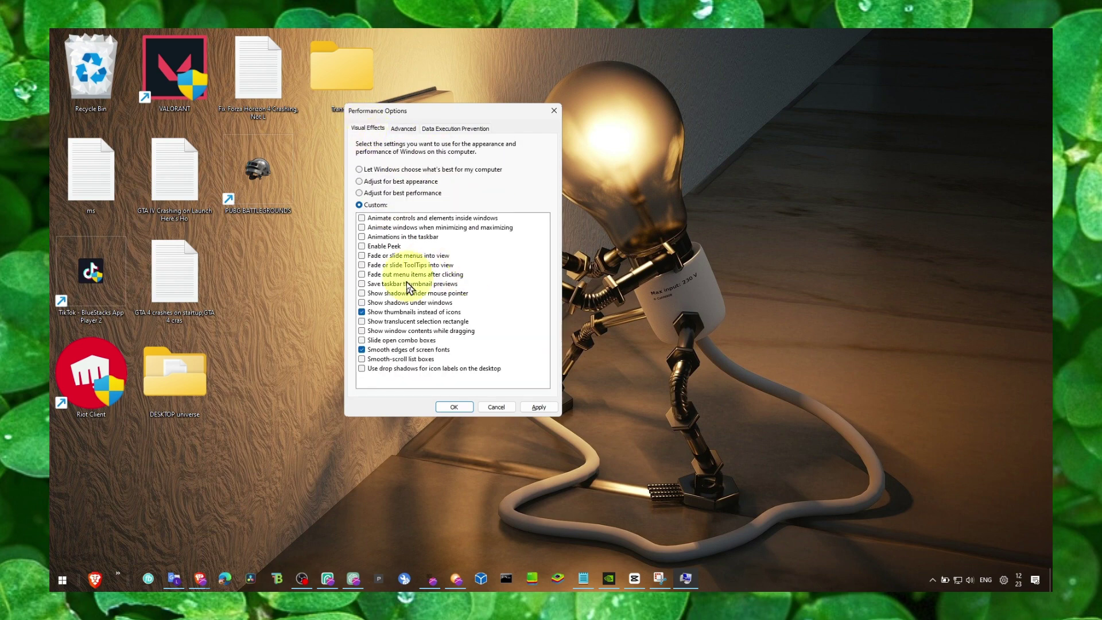
left_click(403, 129)
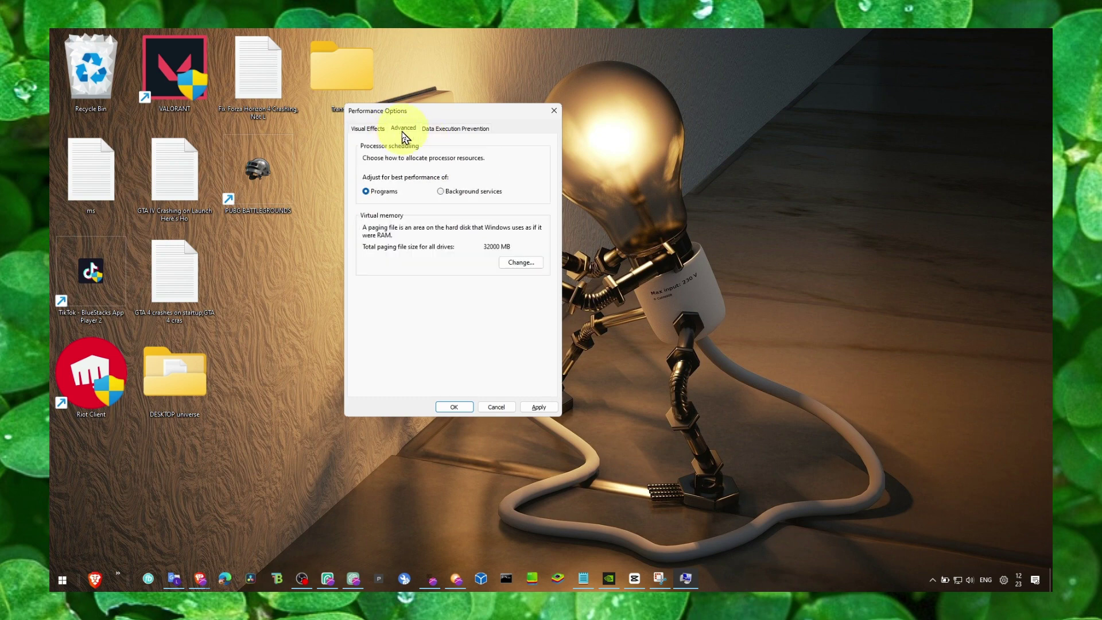
left_click(369, 130)
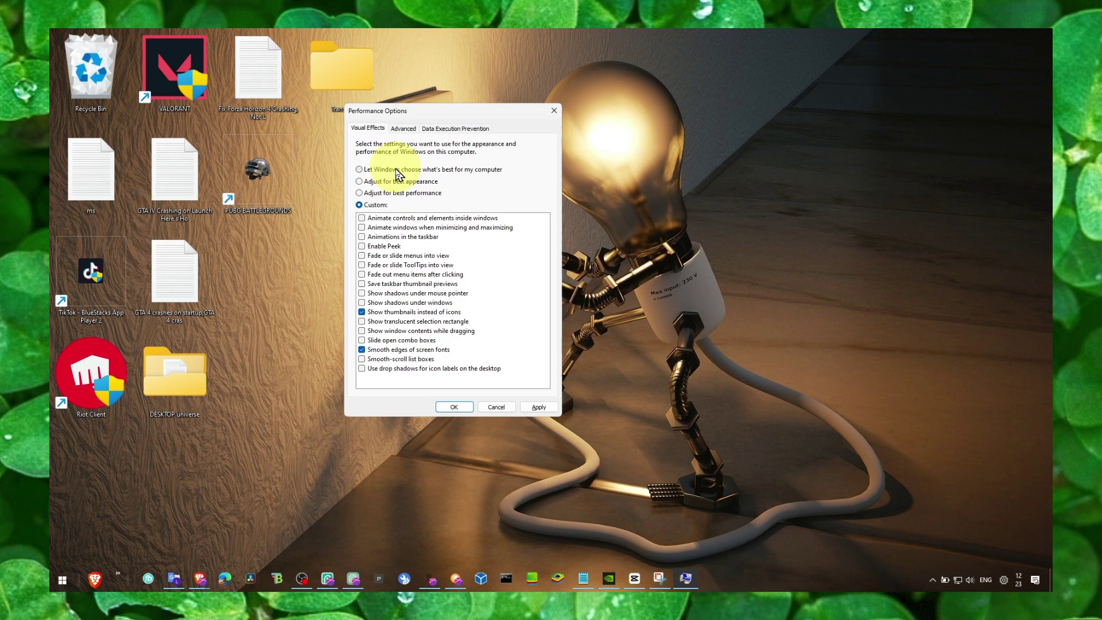
left_click(403, 128)
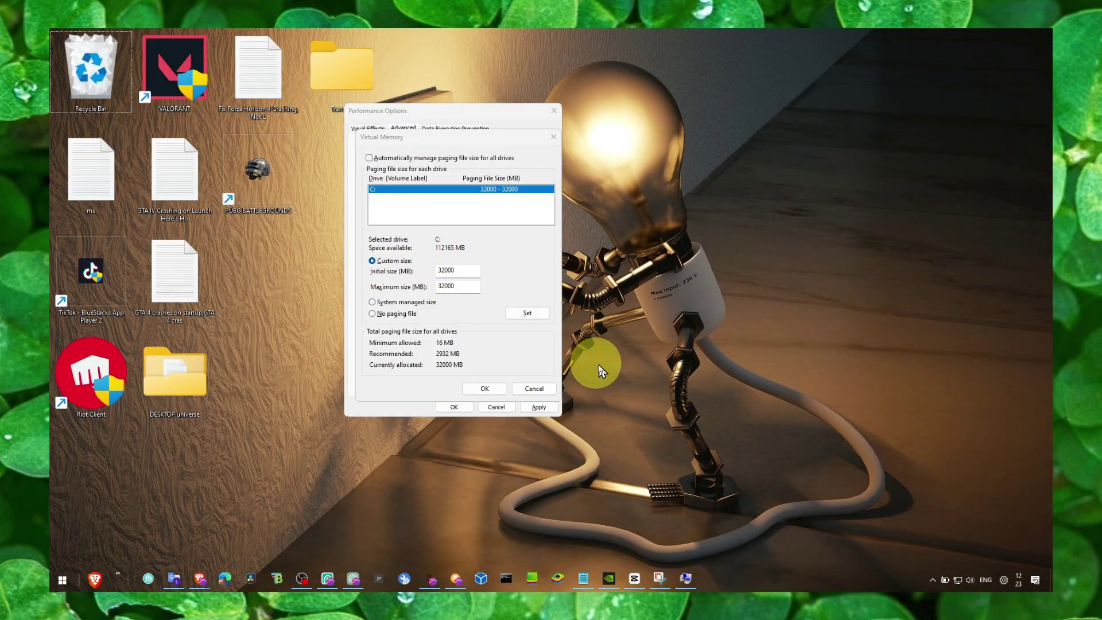
key("super")
type("calculator")
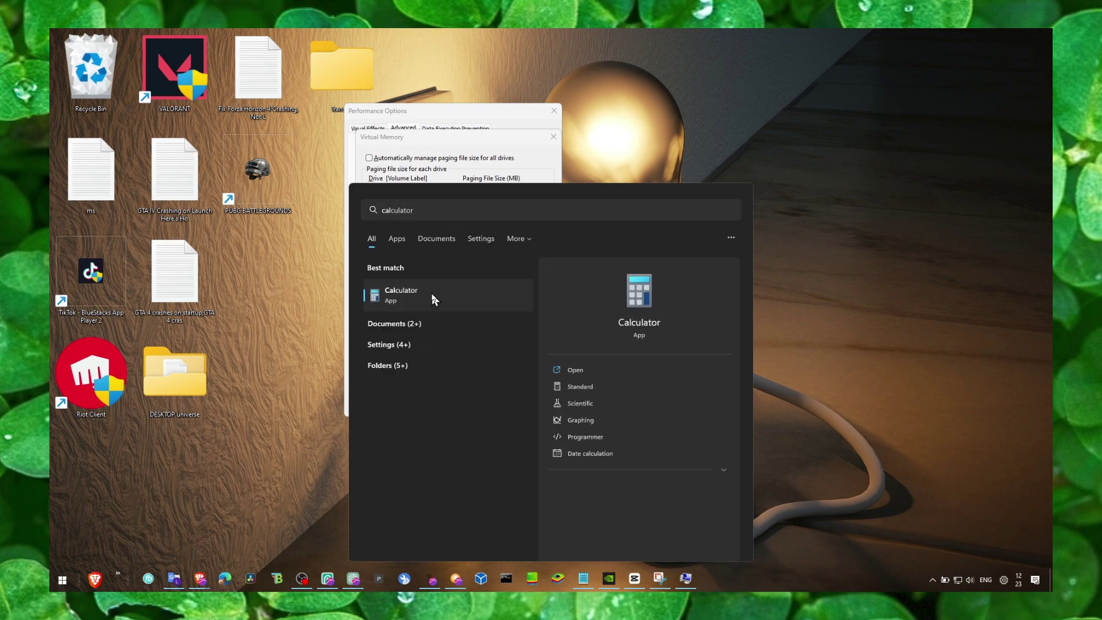
key("Escape")
key("super")
type("ca")
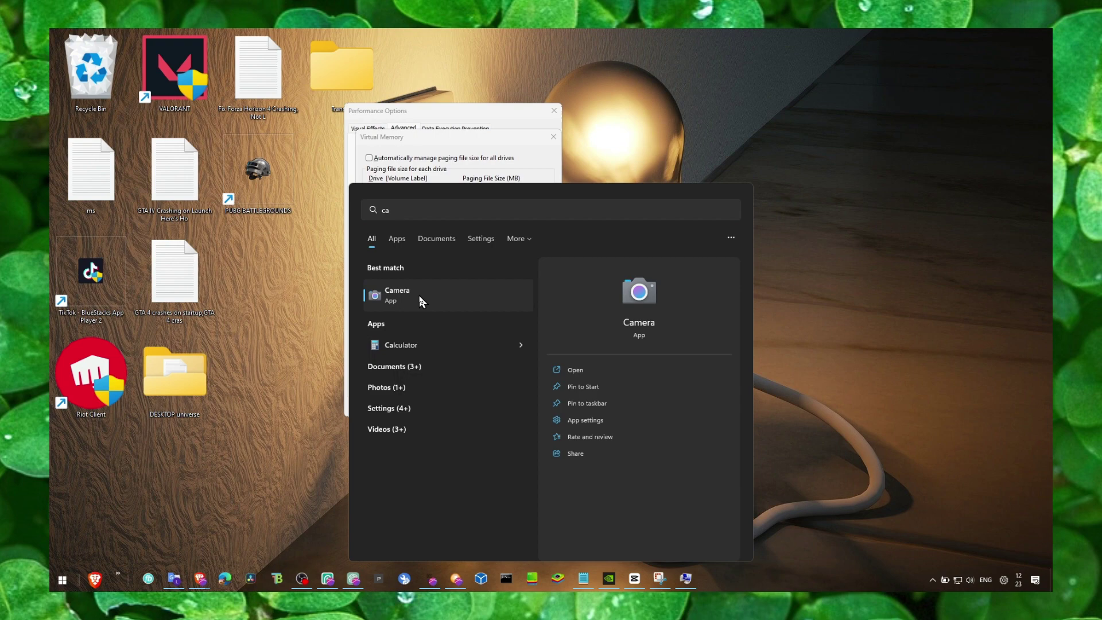
key("Escape")
key("super")
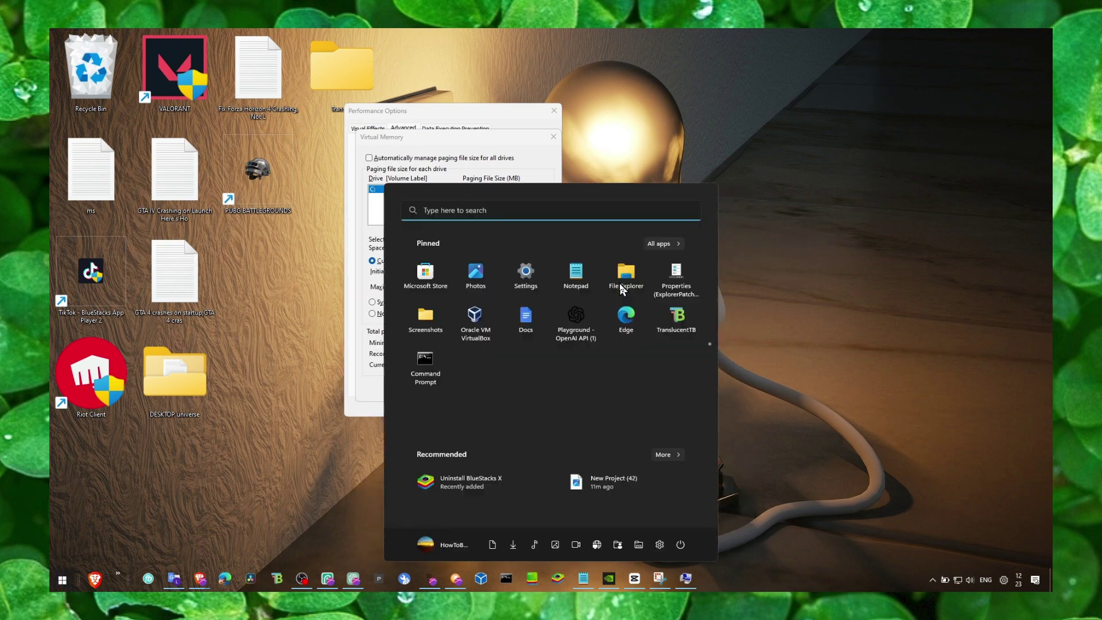
left_click(747, 270)
key("super+s")
type("ca")
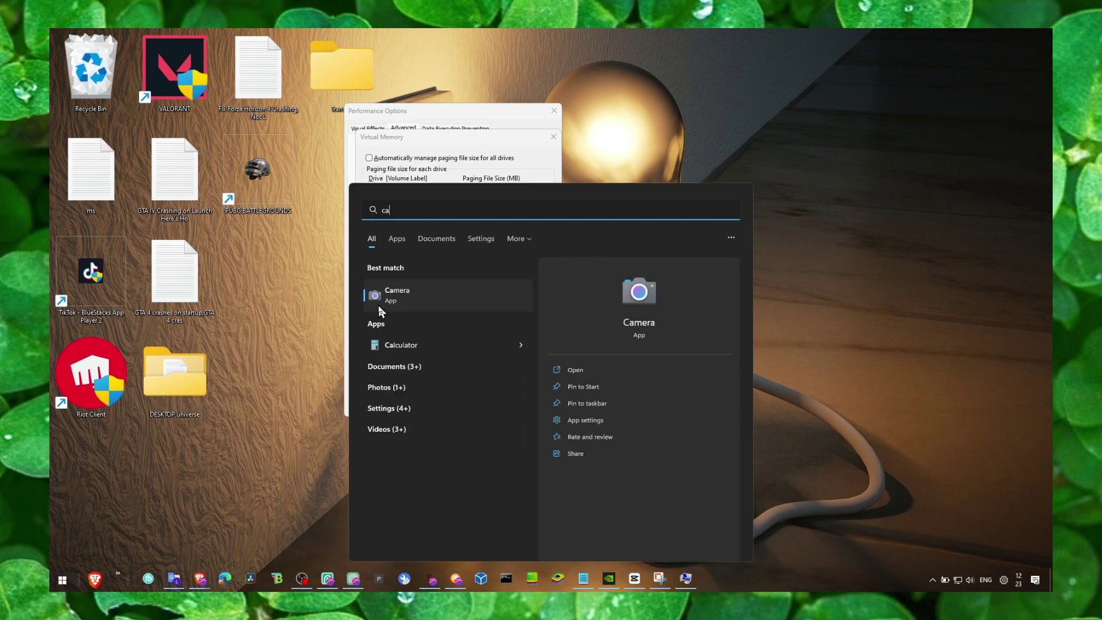
left_click(659, 169)
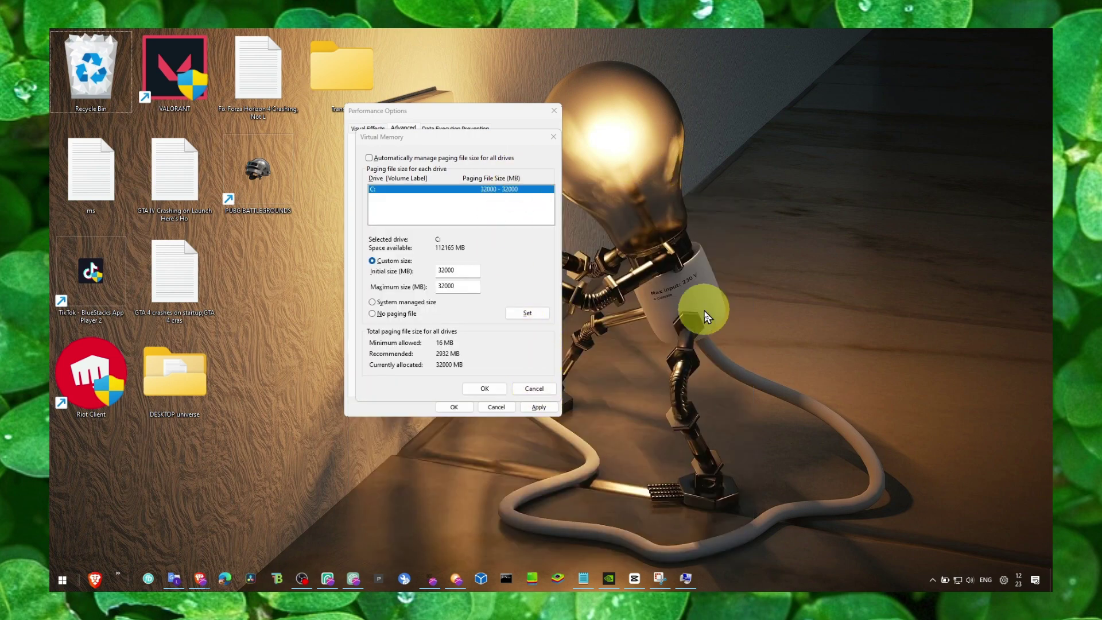
key("super")
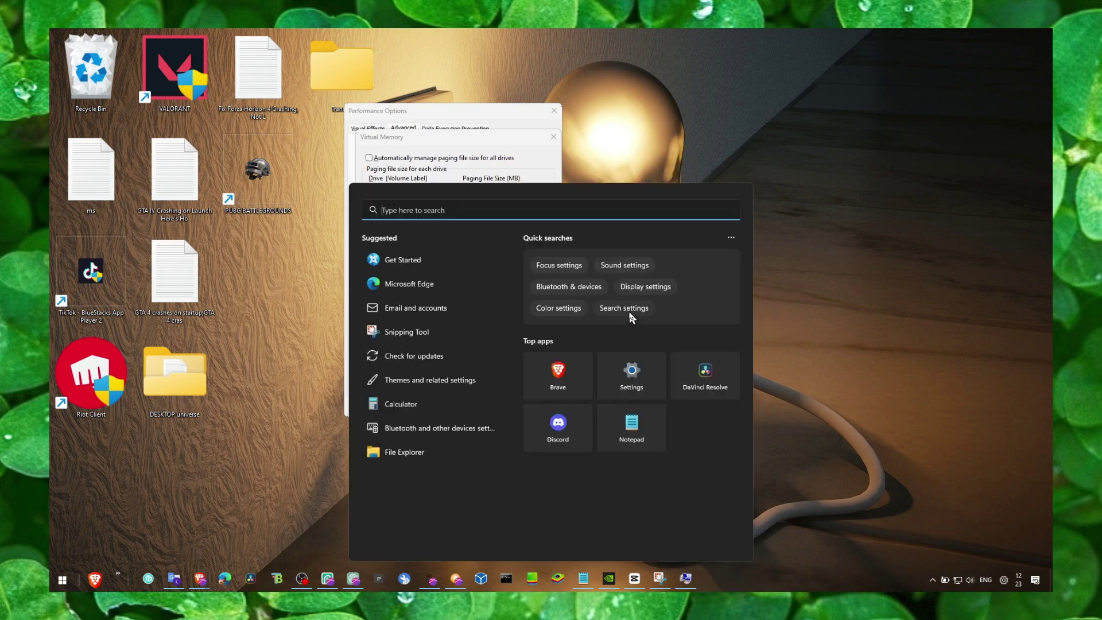
type("ca")
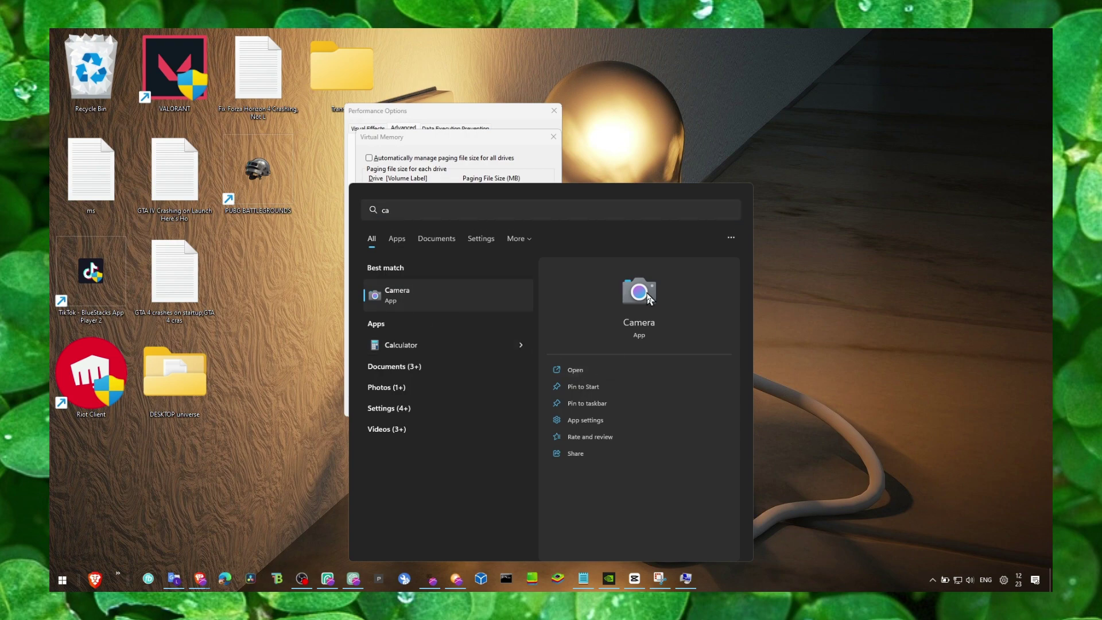
key("Escape")
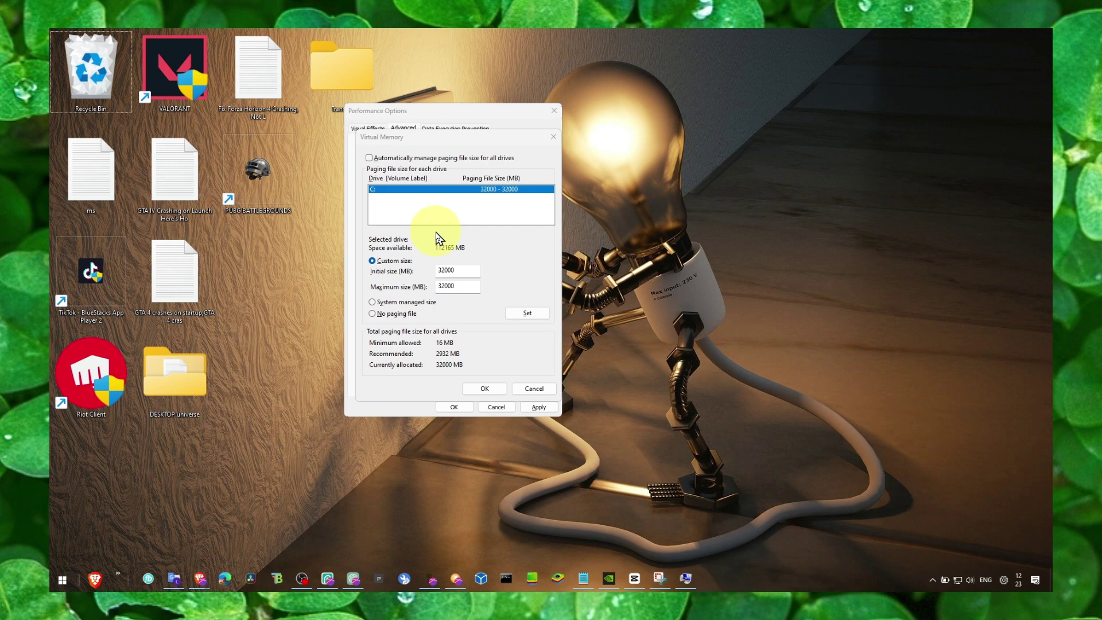
Step: Set C:'s paging file to 32000 MB initial and maximum size and confirm
left_click(468, 272)
type("1024")
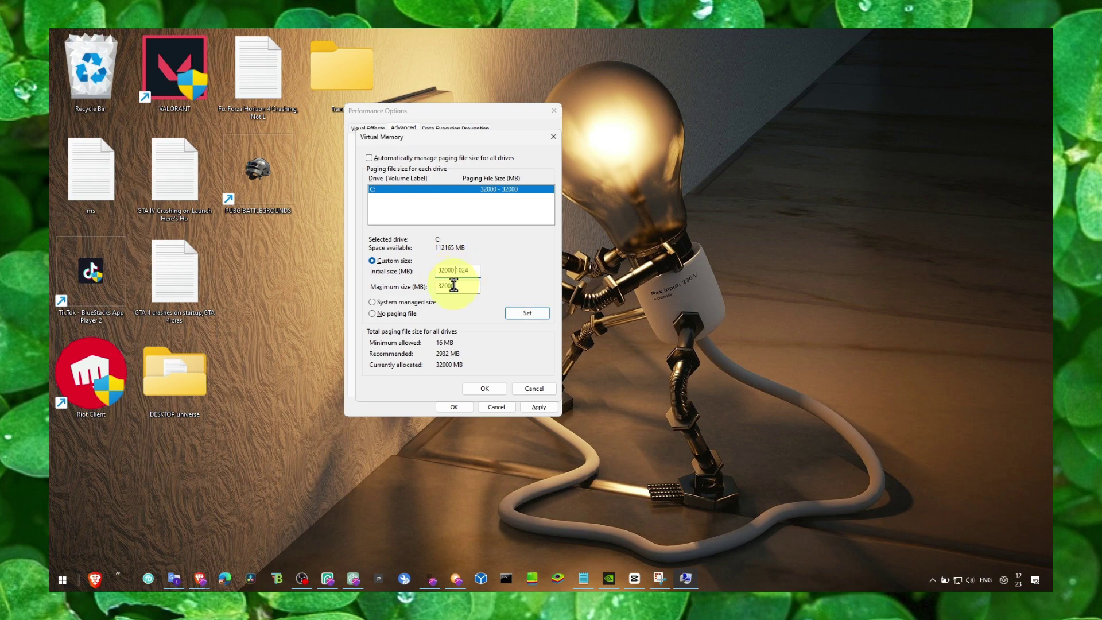
double_click(457, 286)
left_click(527, 314)
left_click(485, 388)
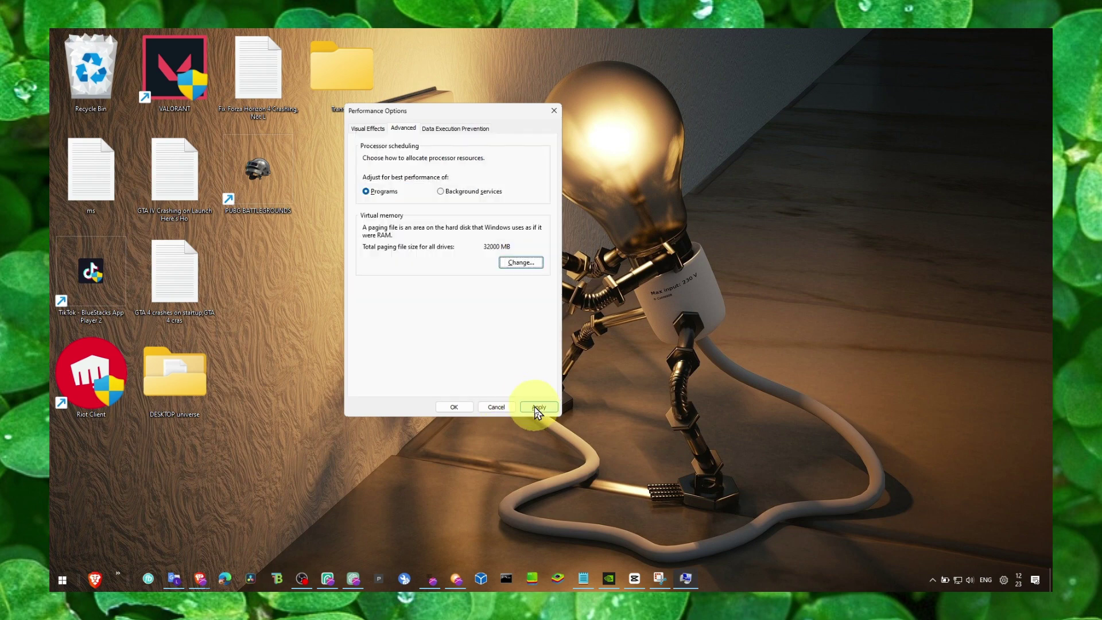
Step: Recheck C:'s virtual memory settings, then apply and close Performance Options
left_click(521, 262)
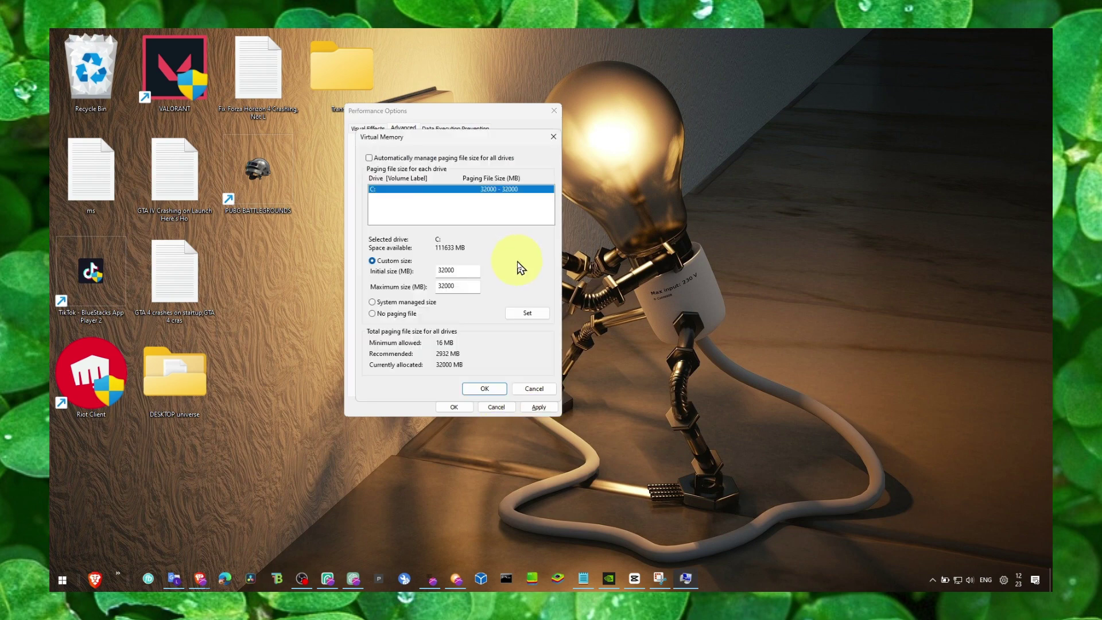
left_click(492, 389)
left_click(532, 406)
left_click(455, 407)
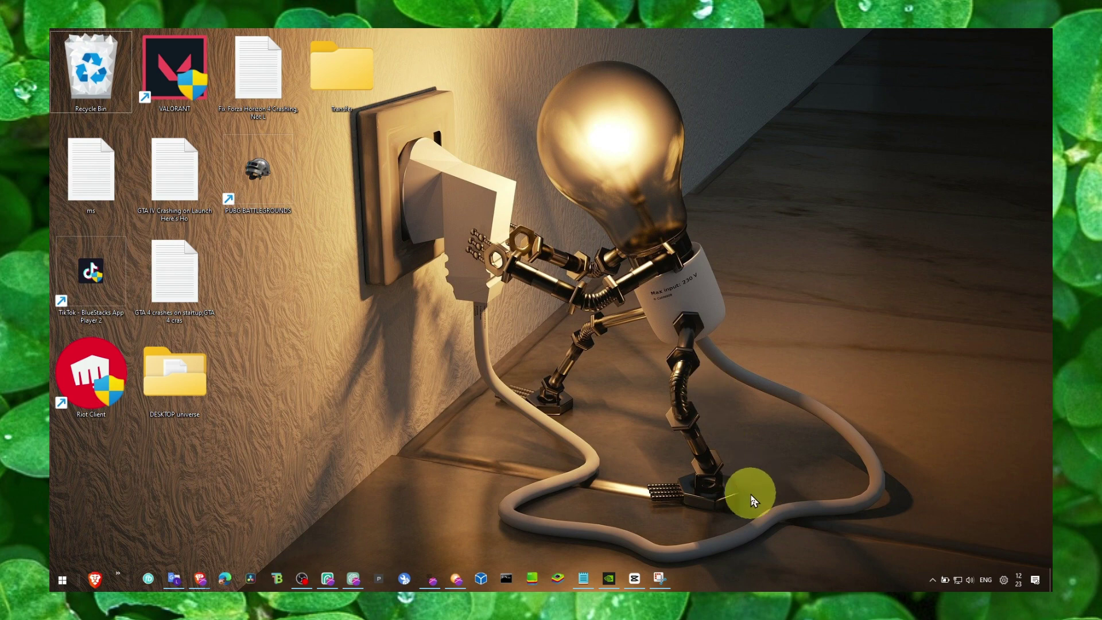
Step: Wait for Performance Options to close, then click the taskbar
left_click(799, 586)
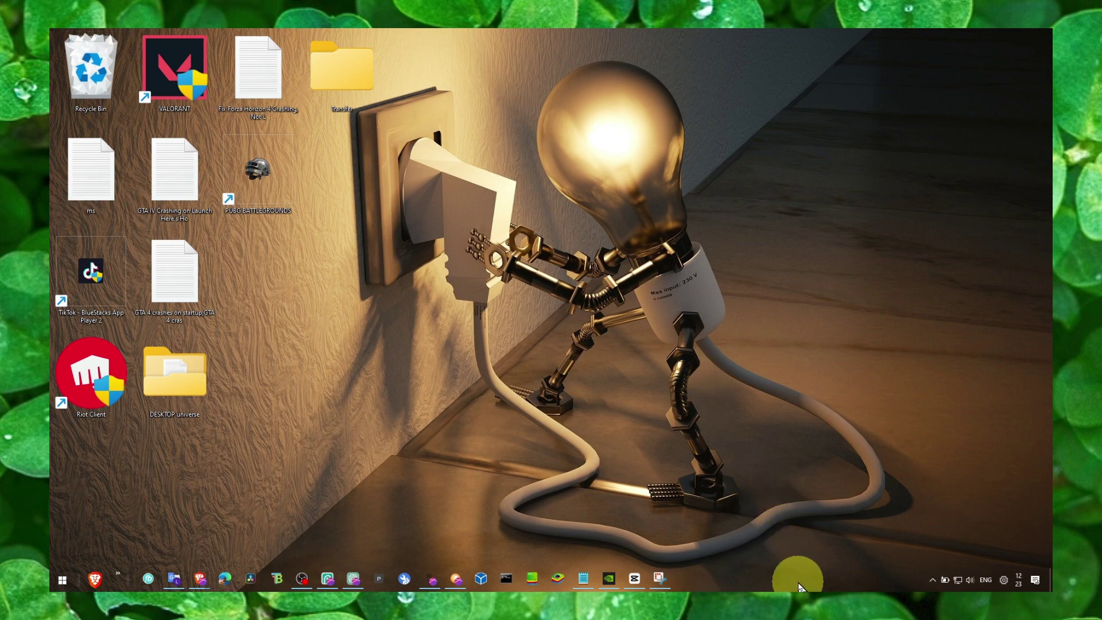